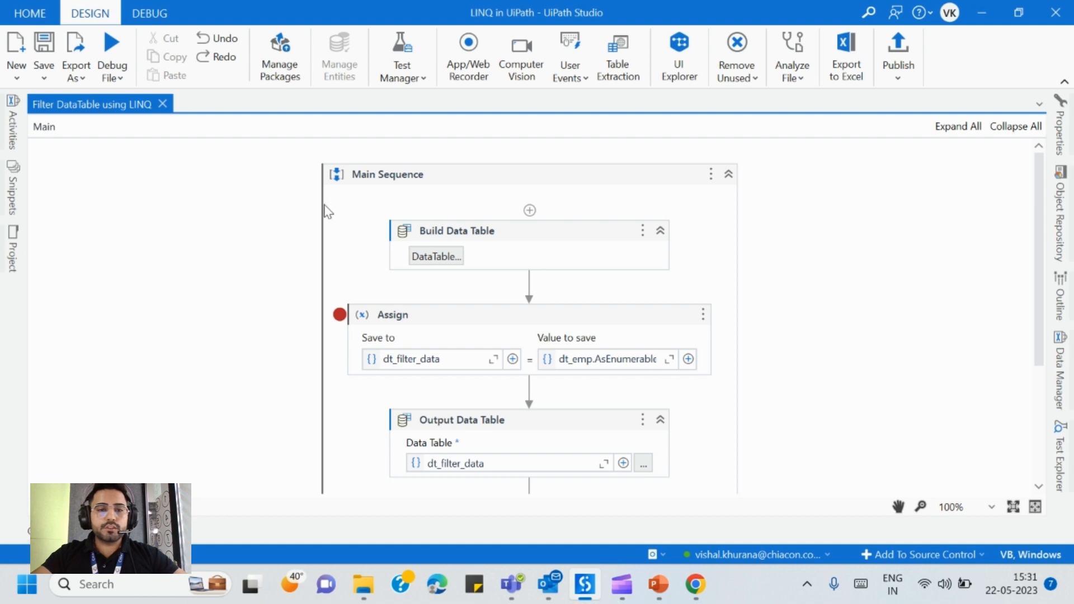
- Publish the project as package LINQ.in.UiPath, version 1.0.4, and dismiss the confirmation
click(356, 213)
key(ctrl+alt+p)
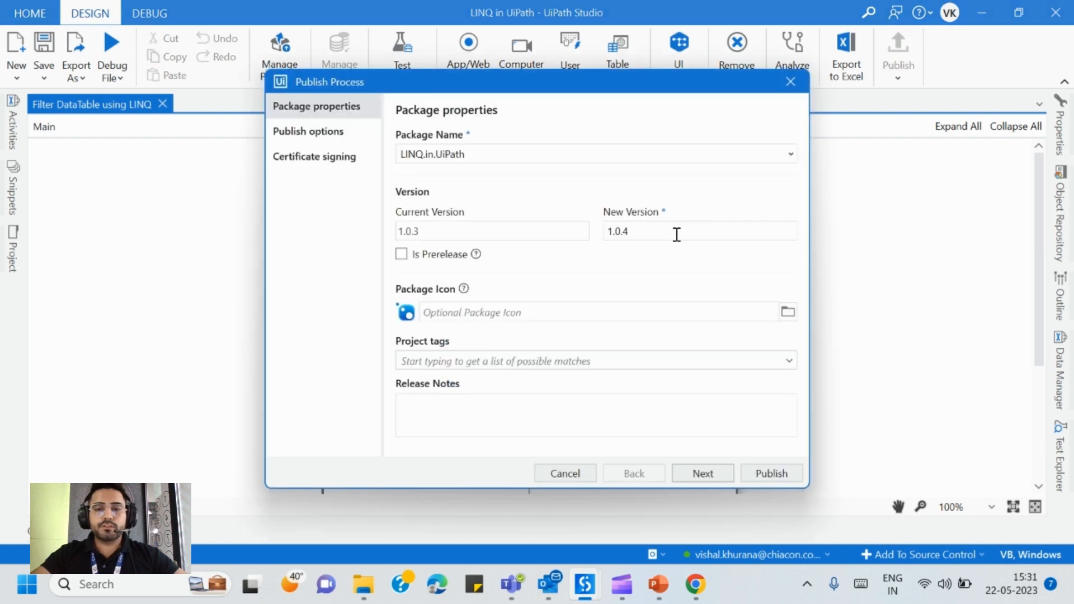
click(783, 470)
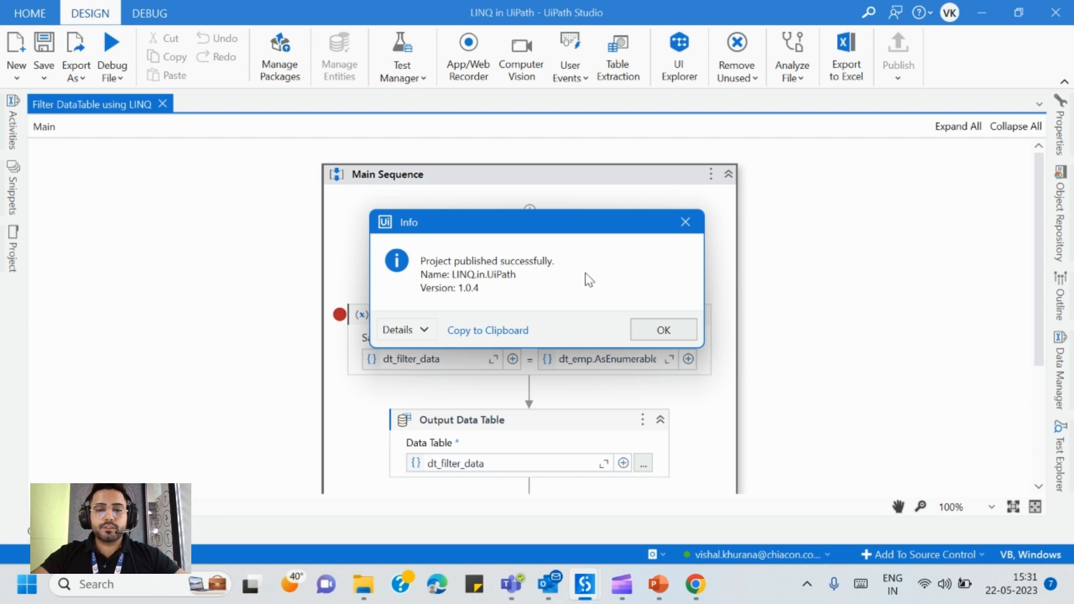
click(661, 331)
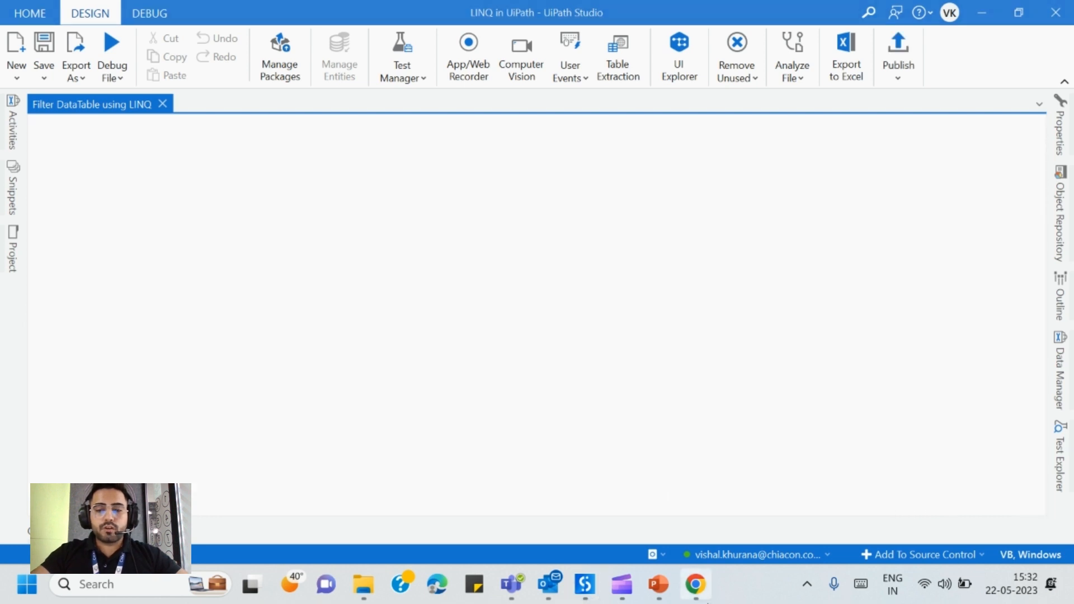
- Switch to Chrome and open the automation processes of My Workspace in UiPath Orchestrator
click(703, 595)
click(153, 69)
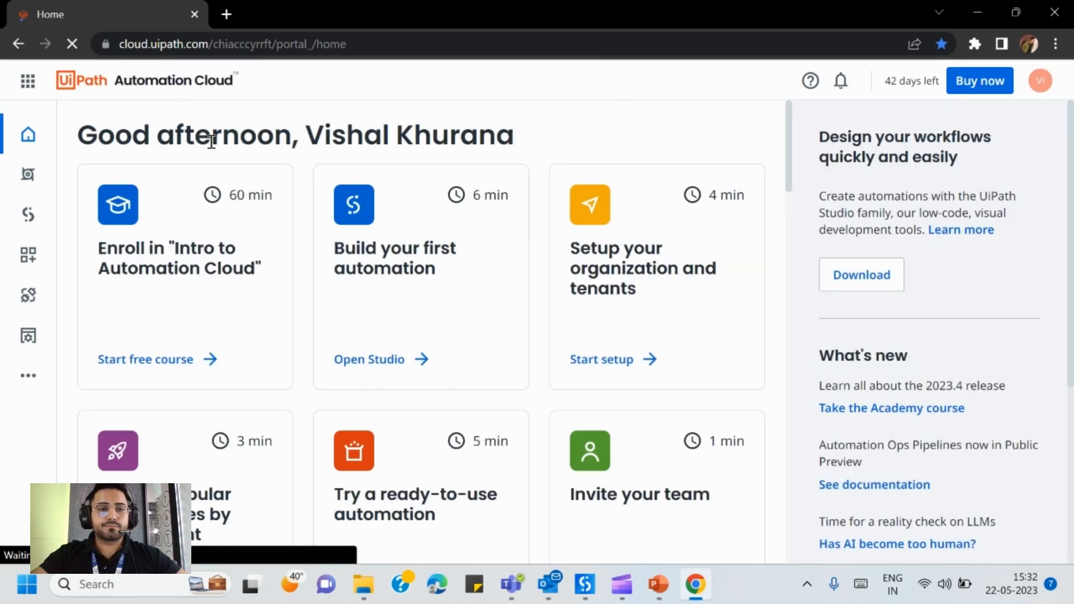
click(41, 175)
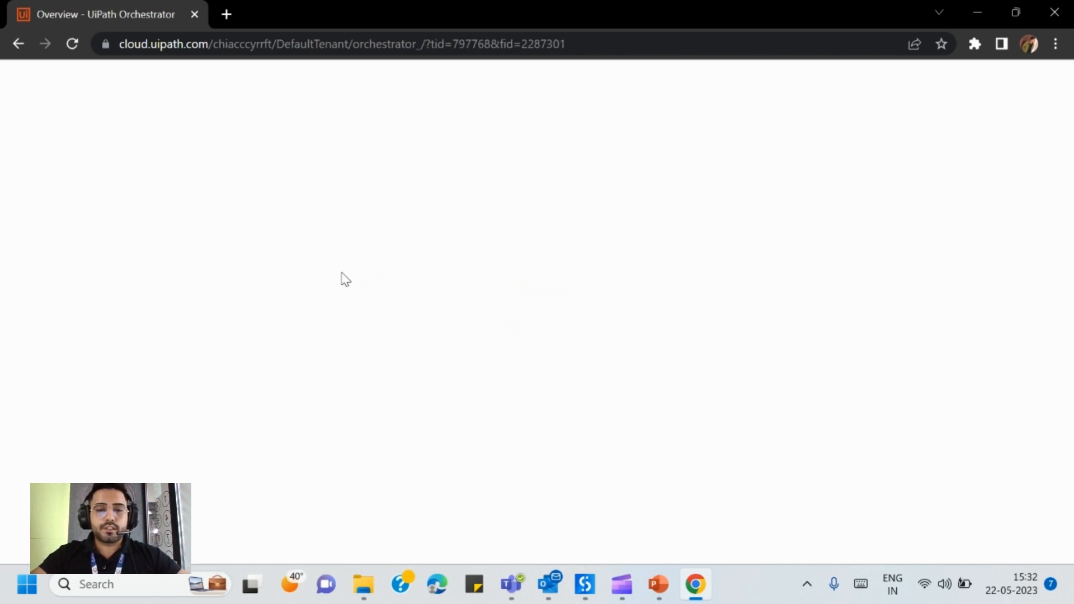
click(354, 220)
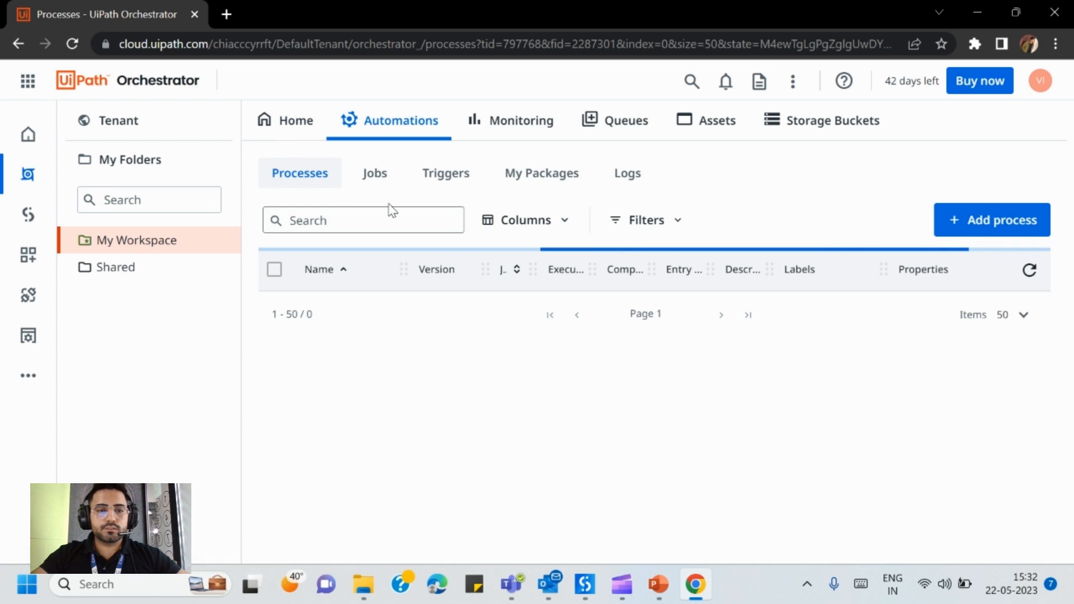
- Start a new process in My Workspace based on the LINQ.in.UiPath package, version 1.0.4
click(974, 224)
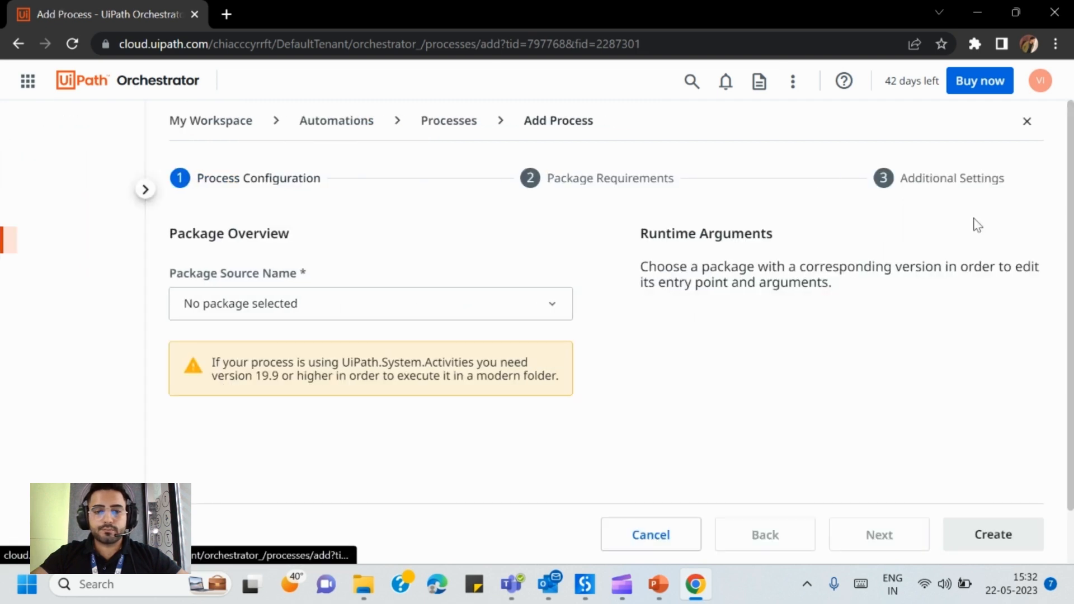
click(342, 313)
click(1069, 276)
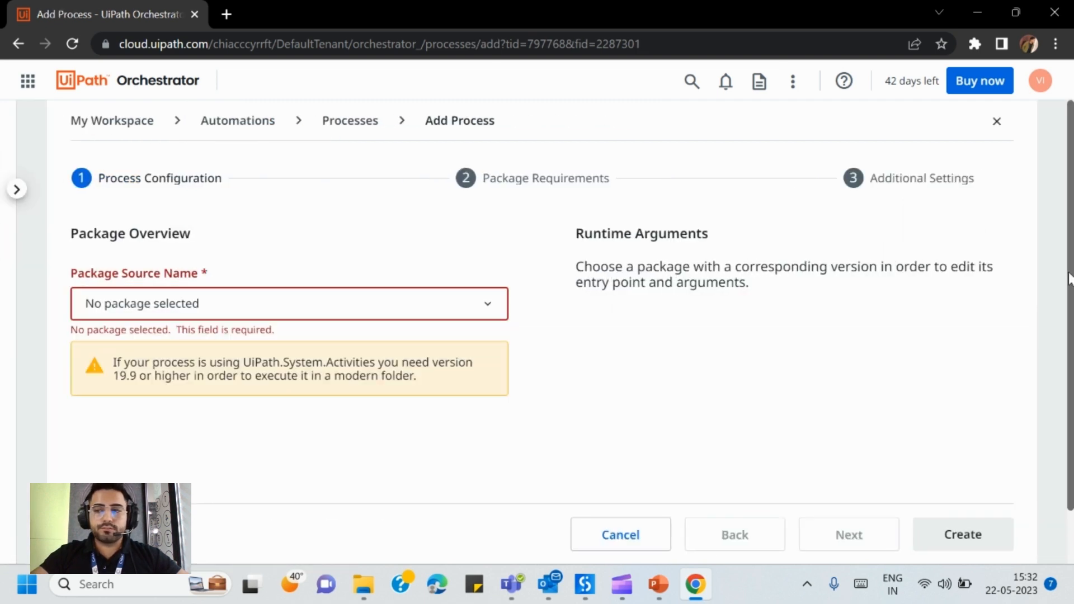
scroll(515, 300, down, 1)
click(311, 234)
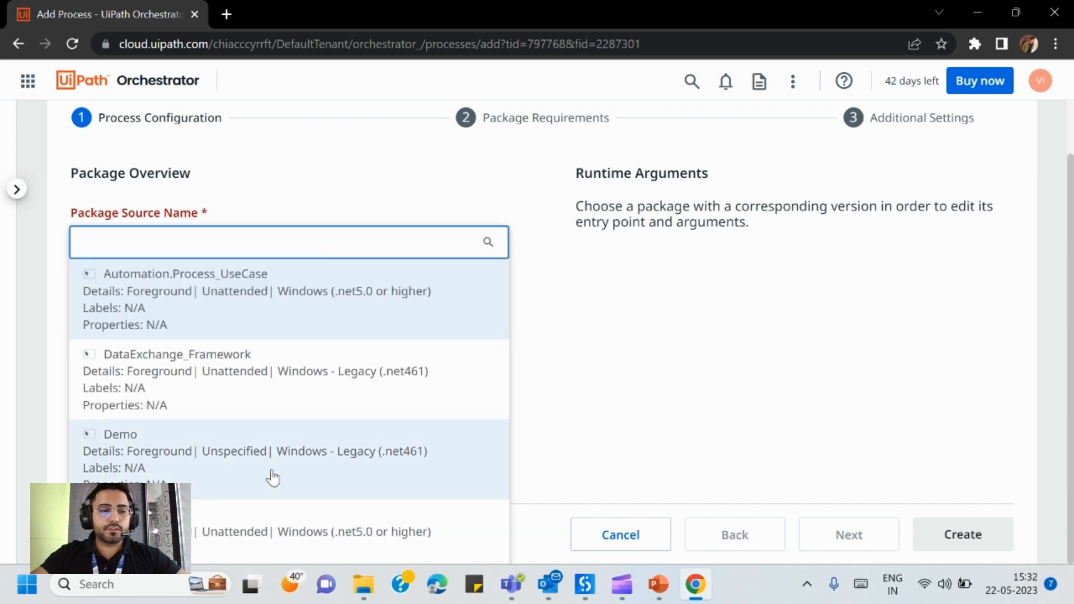
click(250, 546)
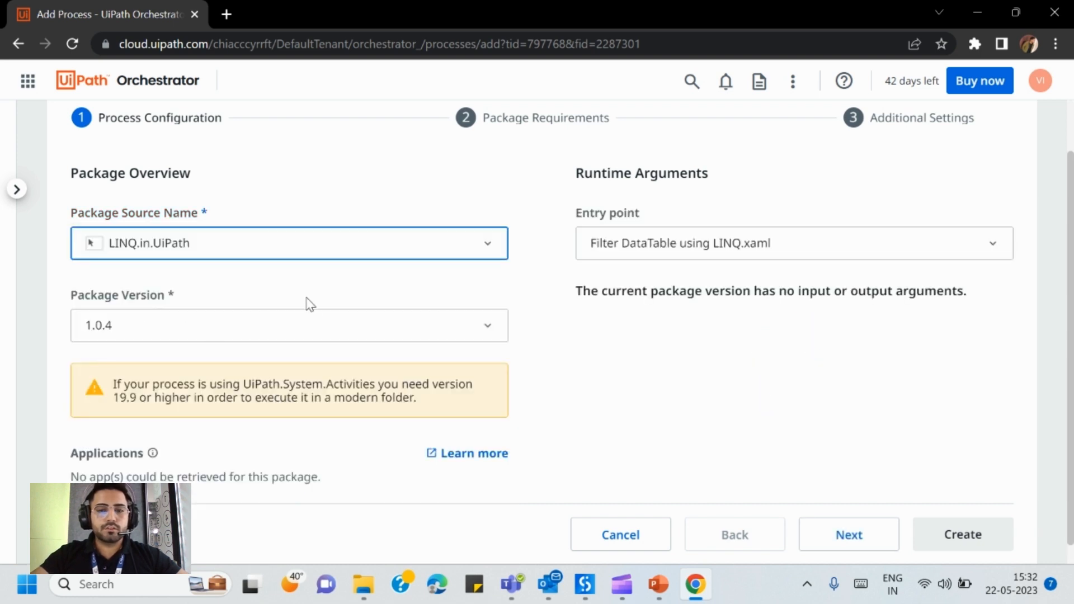
- Proceed to the process's additional settings and enter LINQ_Recording as the display name
click(848, 533)
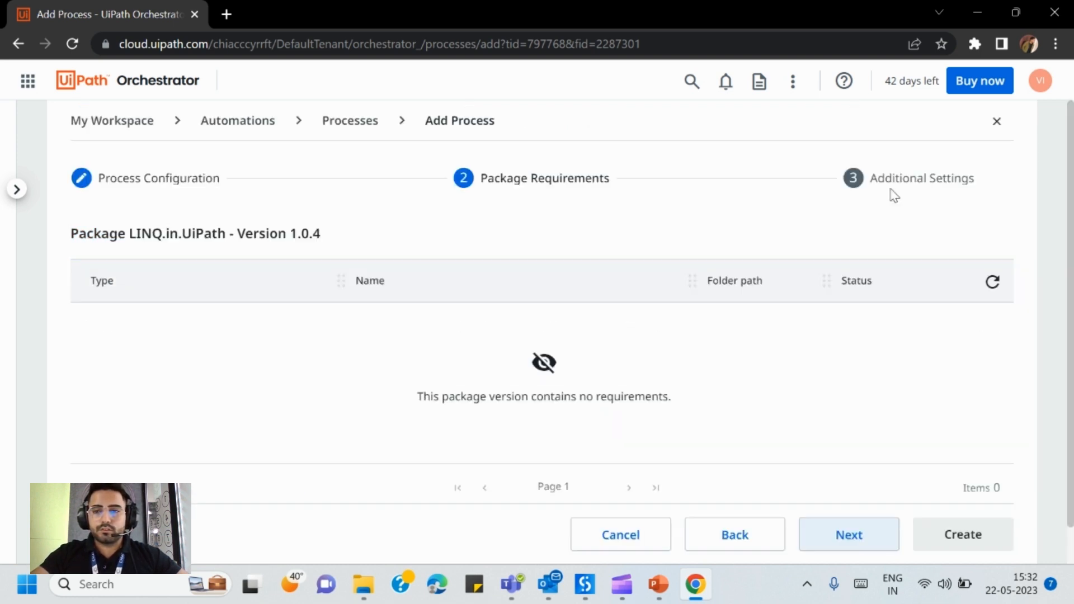
click(890, 190)
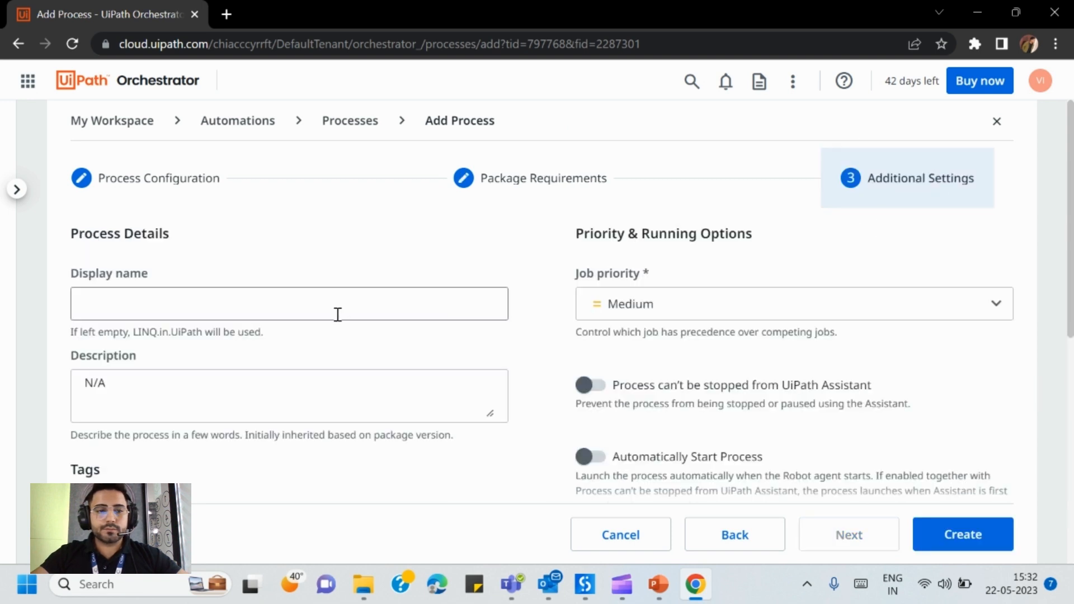
click(344, 293)
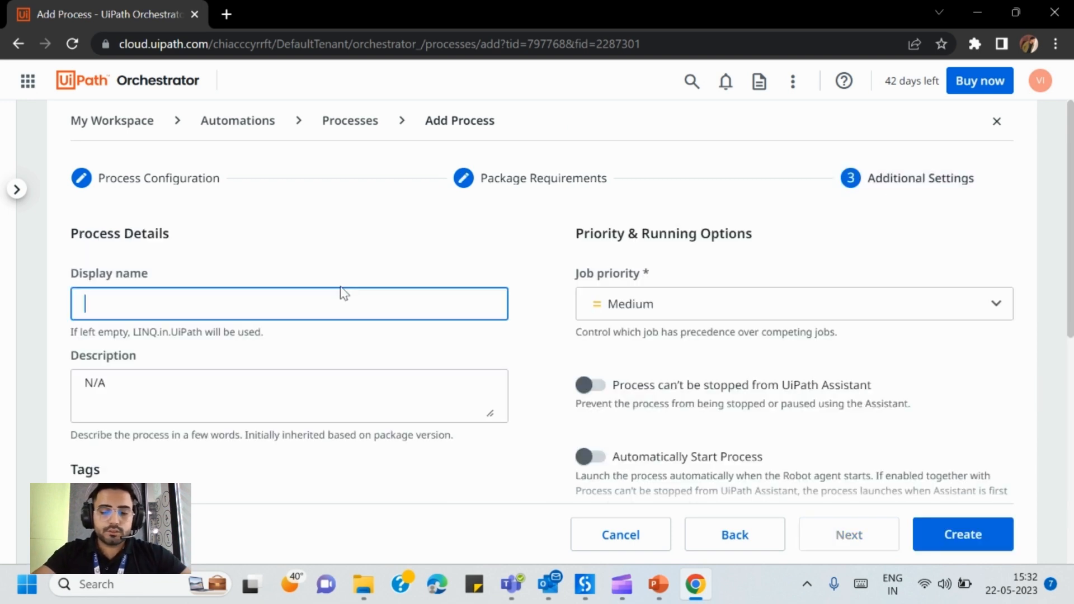
text(LIN)
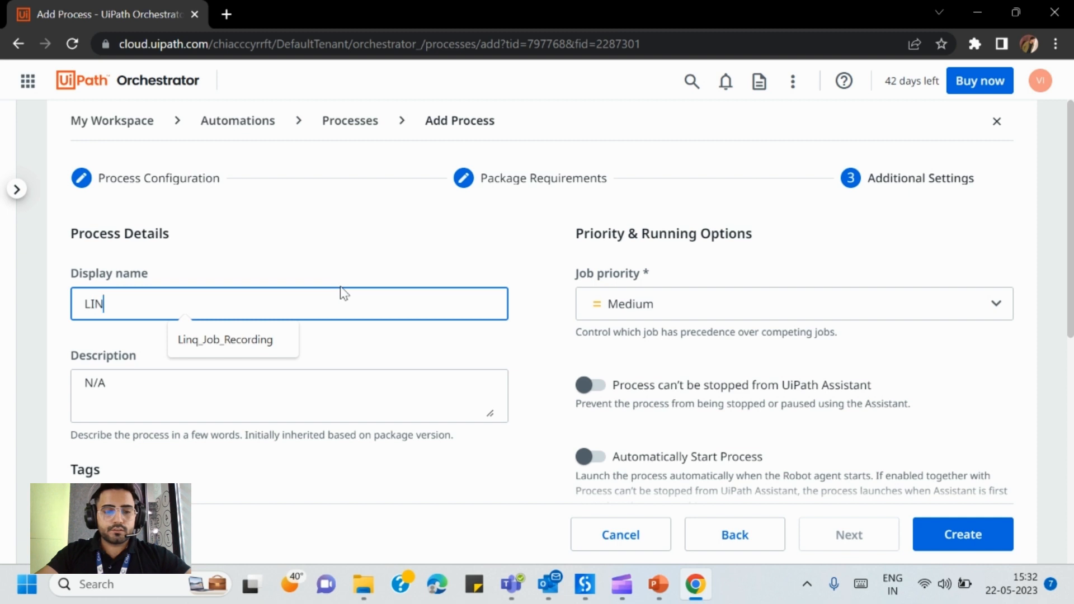
text(Q_Recor)
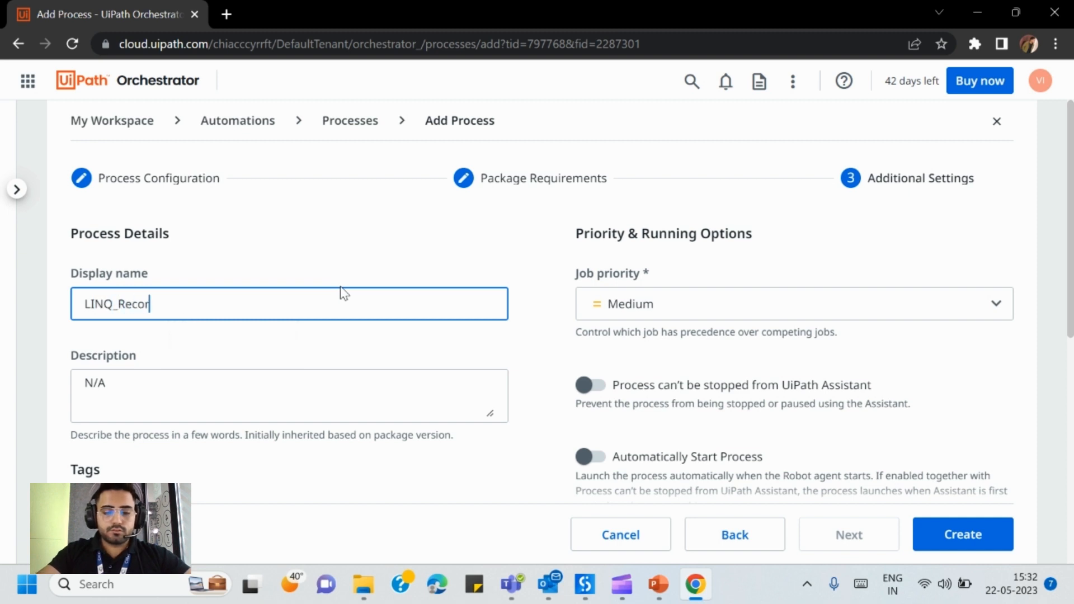
text(ding)
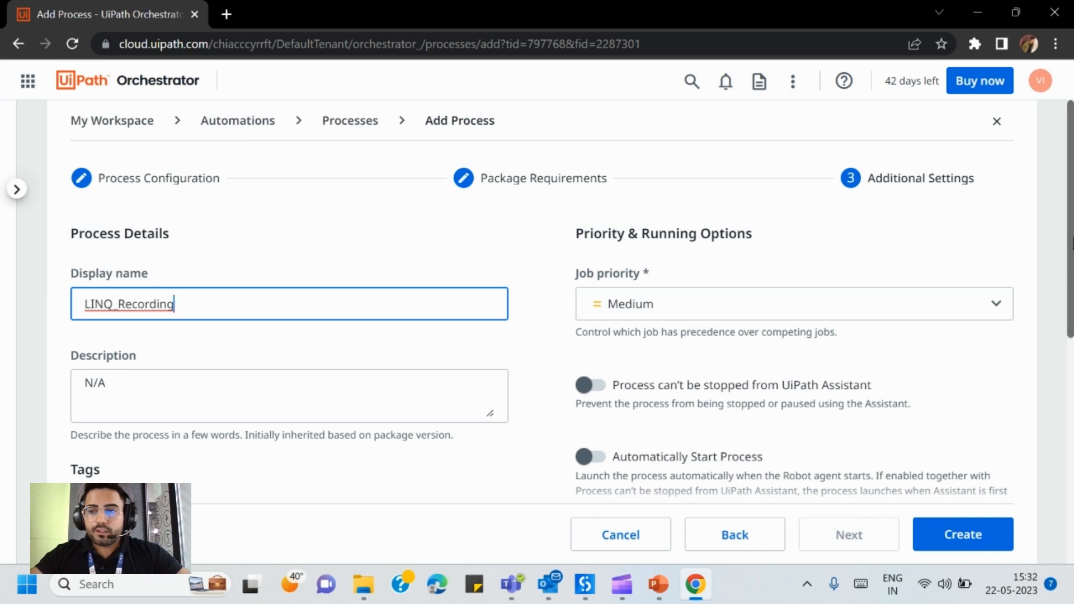
- Enable job recording for the LINQ_Recording process
scroll(1071, 333, down, 5)
scroll(1071, 333, up, 2)
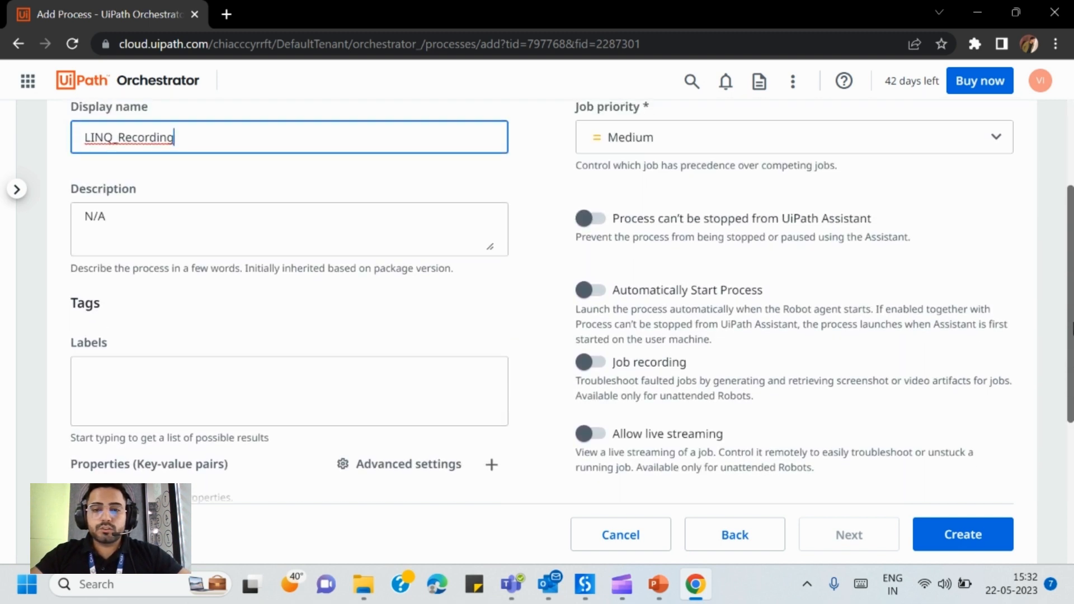
scroll(1072, 331, down, 1)
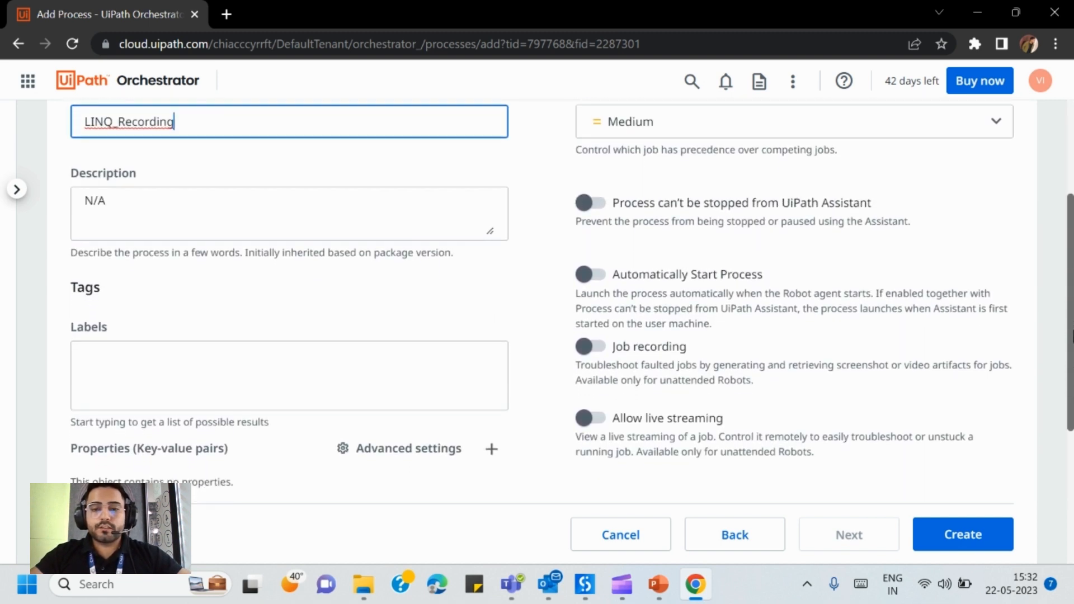
click(603, 350)
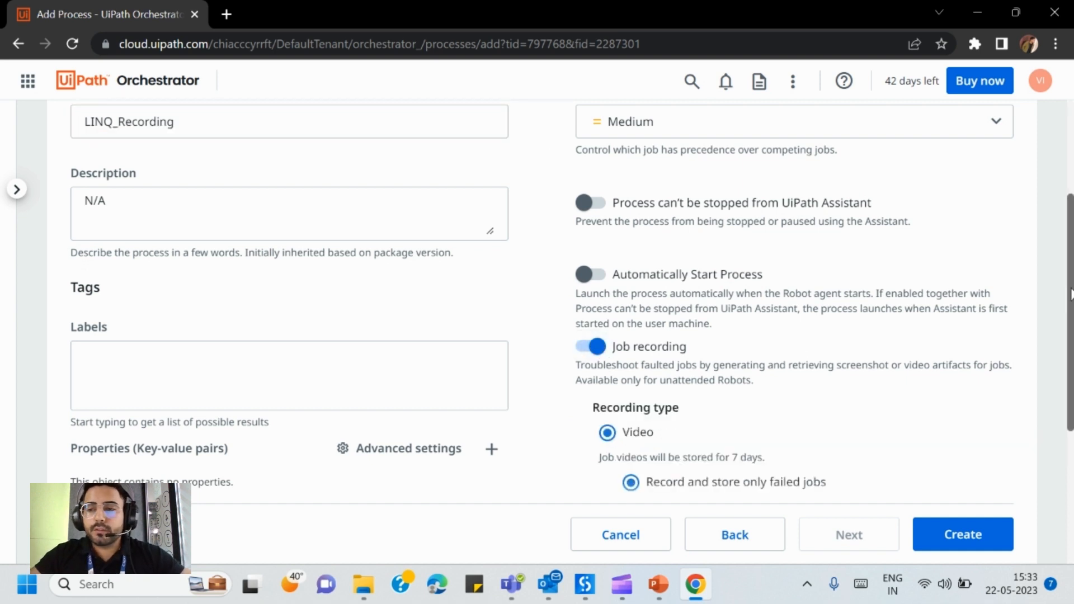
scroll(1071, 295, down, 3)
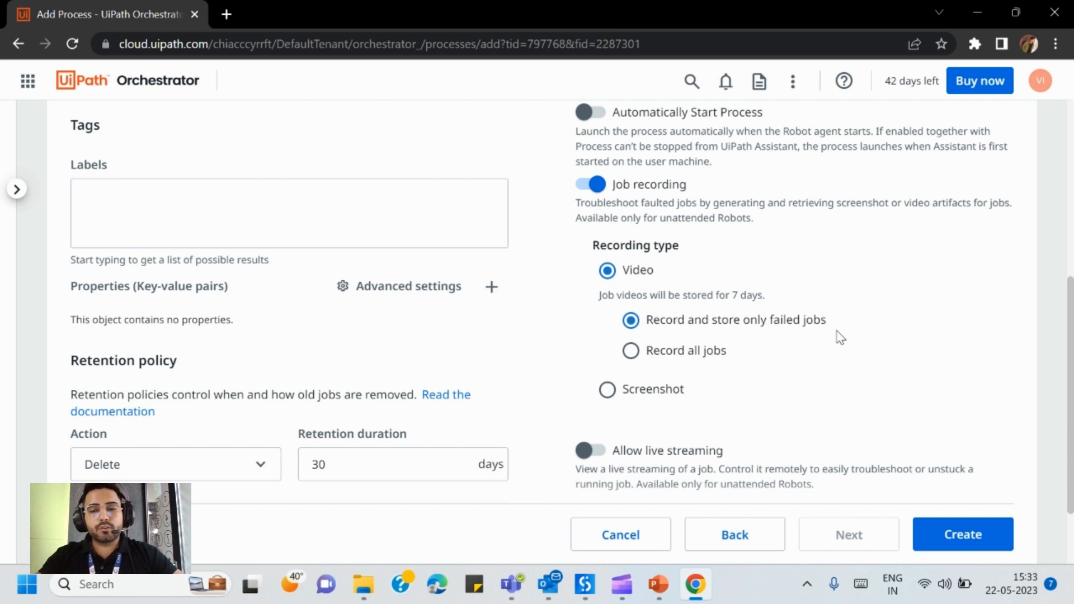
- Try the Record all jobs option and the Screenshot recording type, reviewing the screenshot settings
click(655, 360)
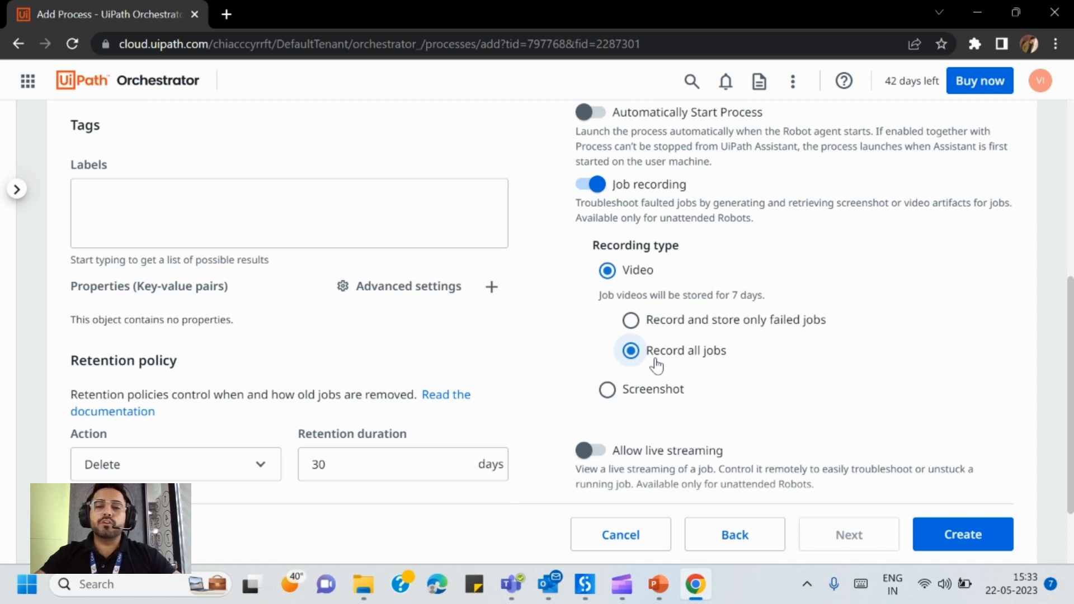
click(607, 390)
scroll(1072, 282, down, 3)
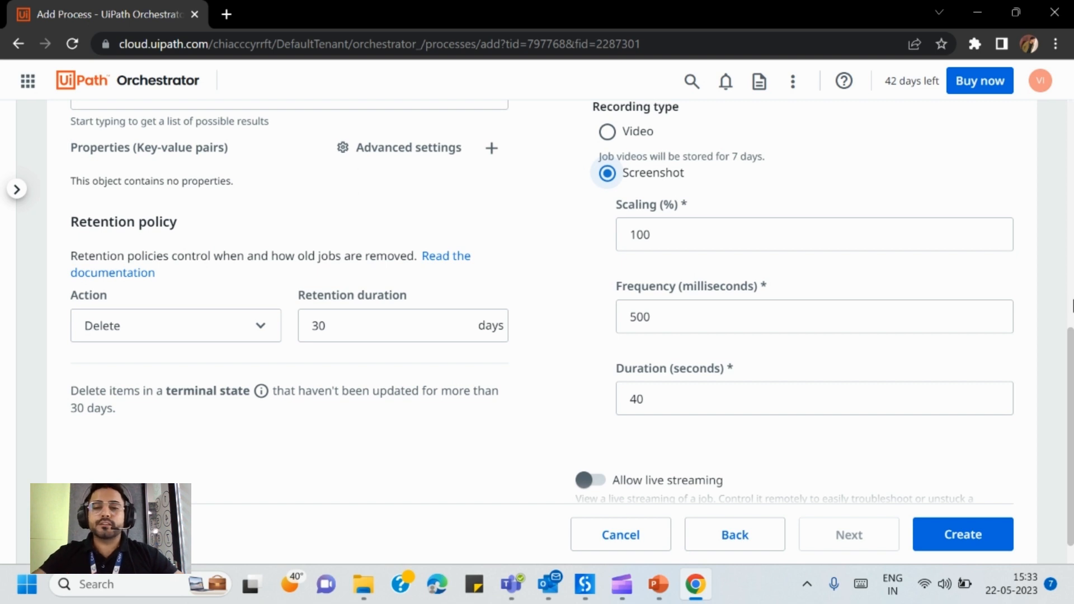
scroll(1072, 290, up, 8)
scroll(1071, 263, down, 6)
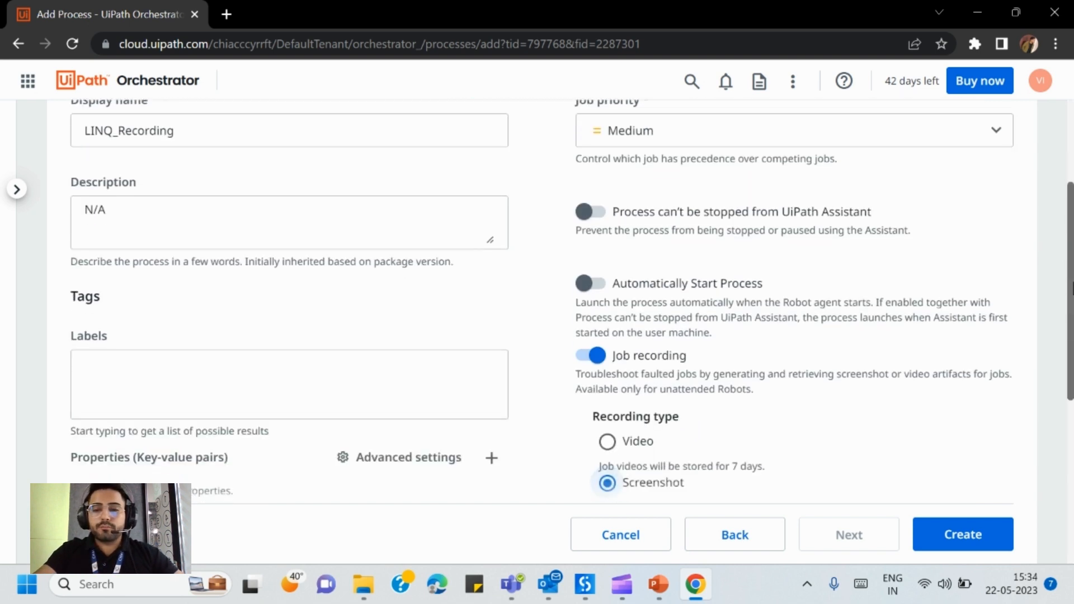
drag(1073, 396, 1073, 397)
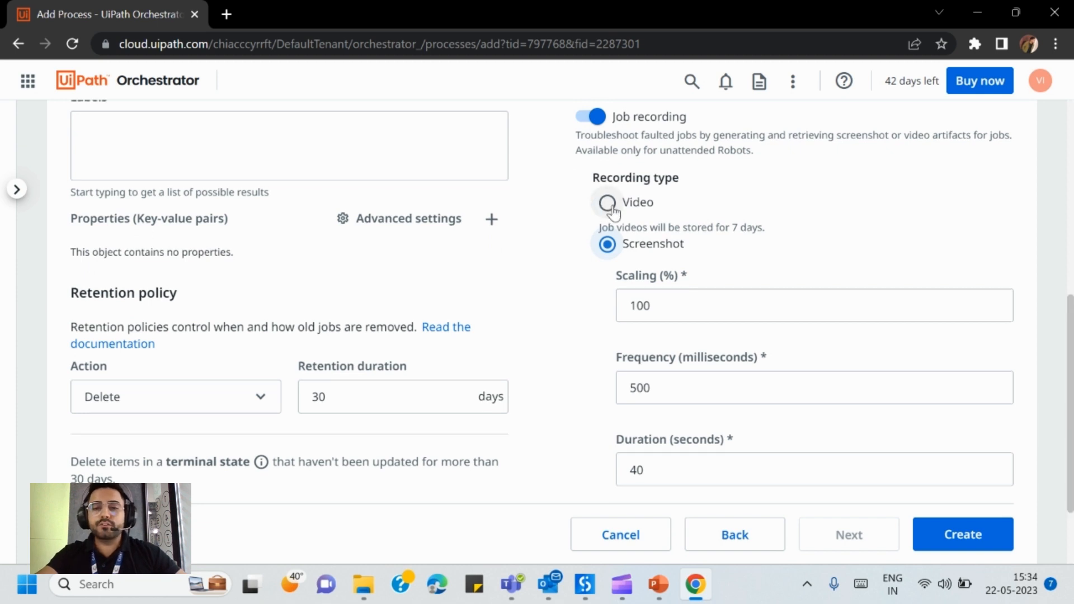
- Set the recording type to Video and create the process
click(610, 208)
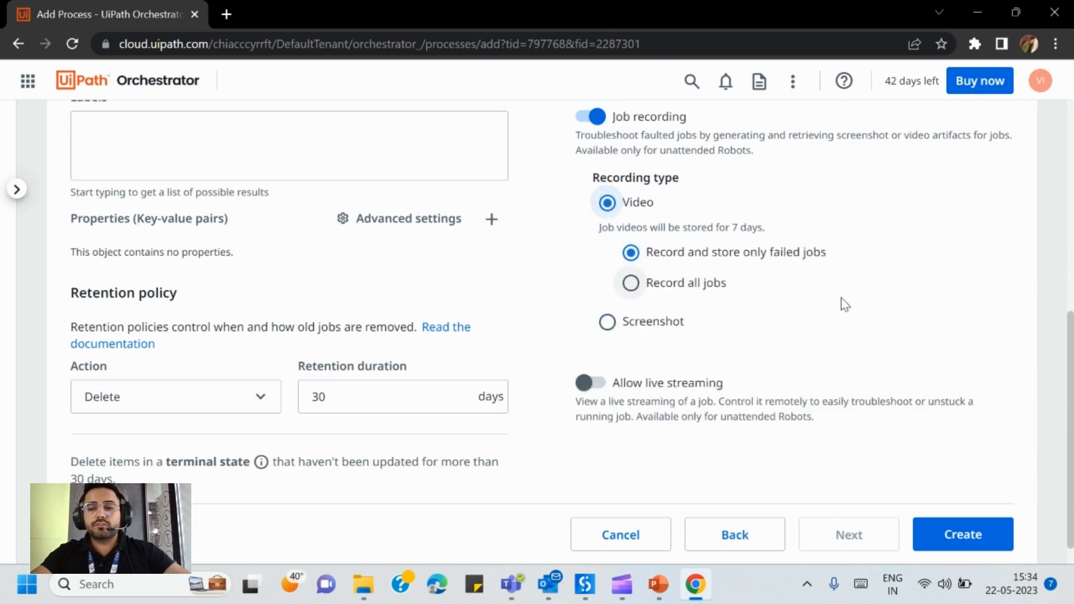
drag(1073, 396, 1073, 363)
click(958, 532)
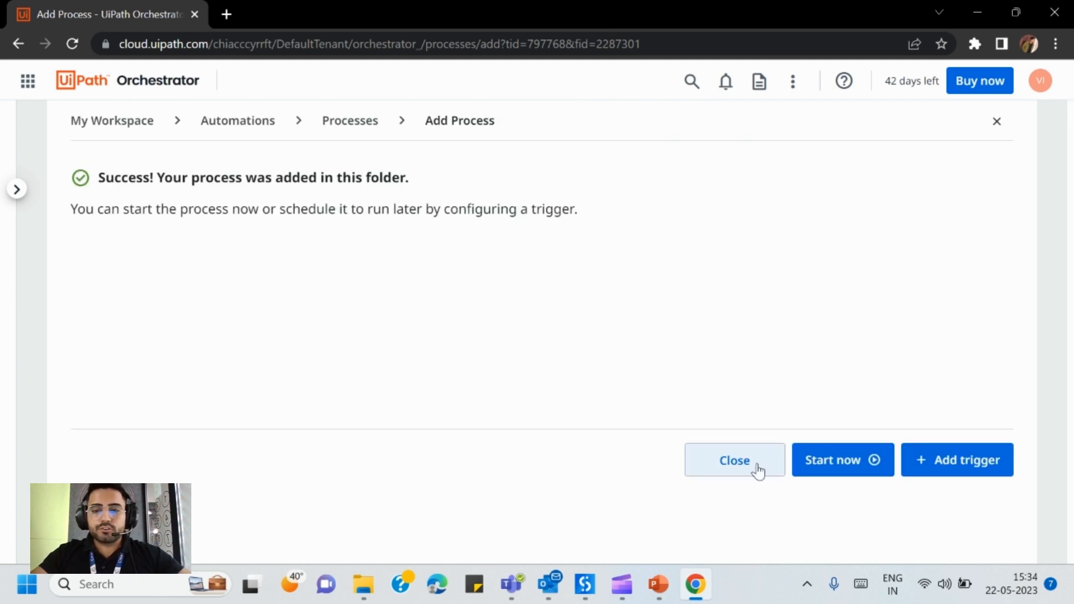
- Run the LINQ_Recording job once on any machine as Production (Unattended) and acknowledge its message box
click(859, 471)
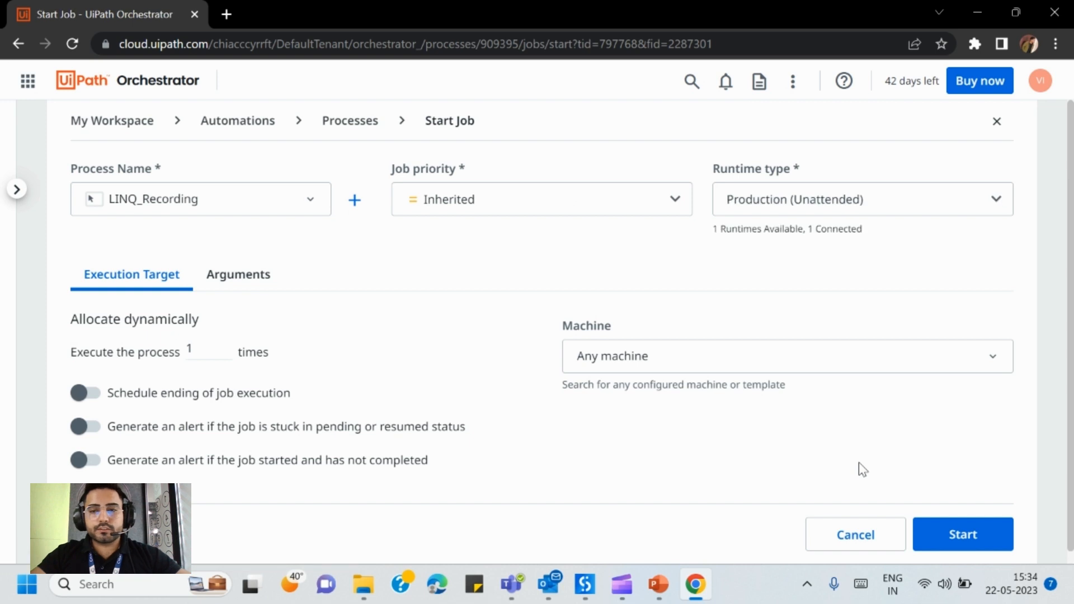
click(975, 537)
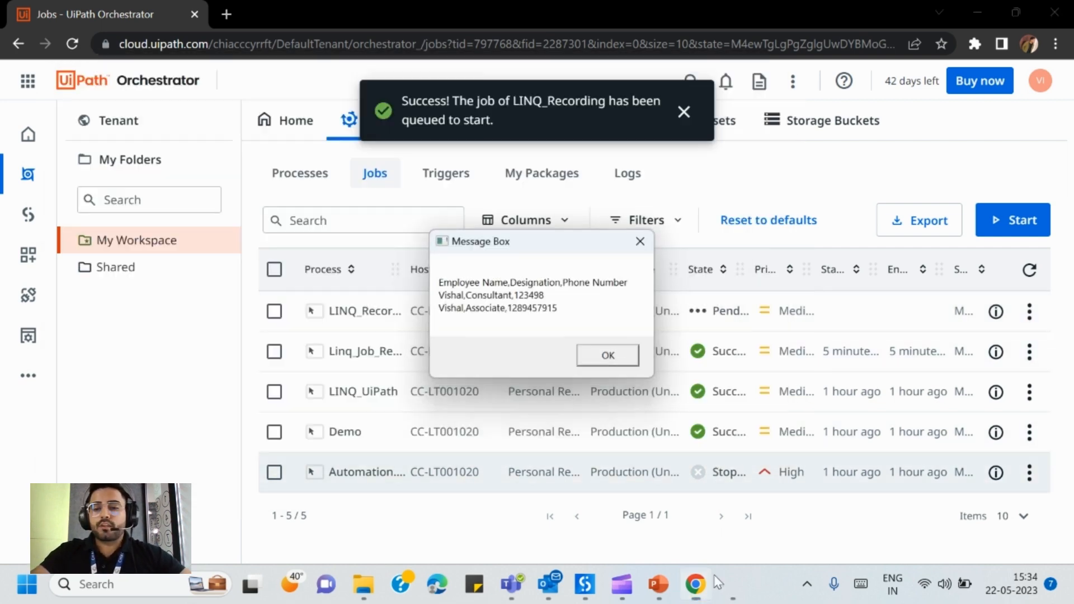
drag(488, 243, 521, 250)
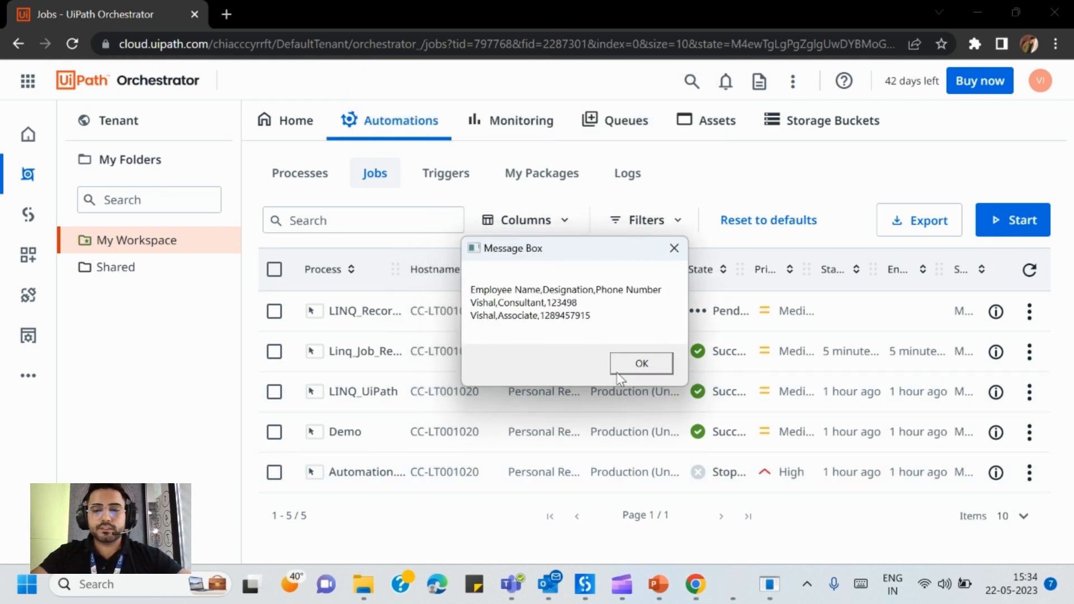
click(632, 361)
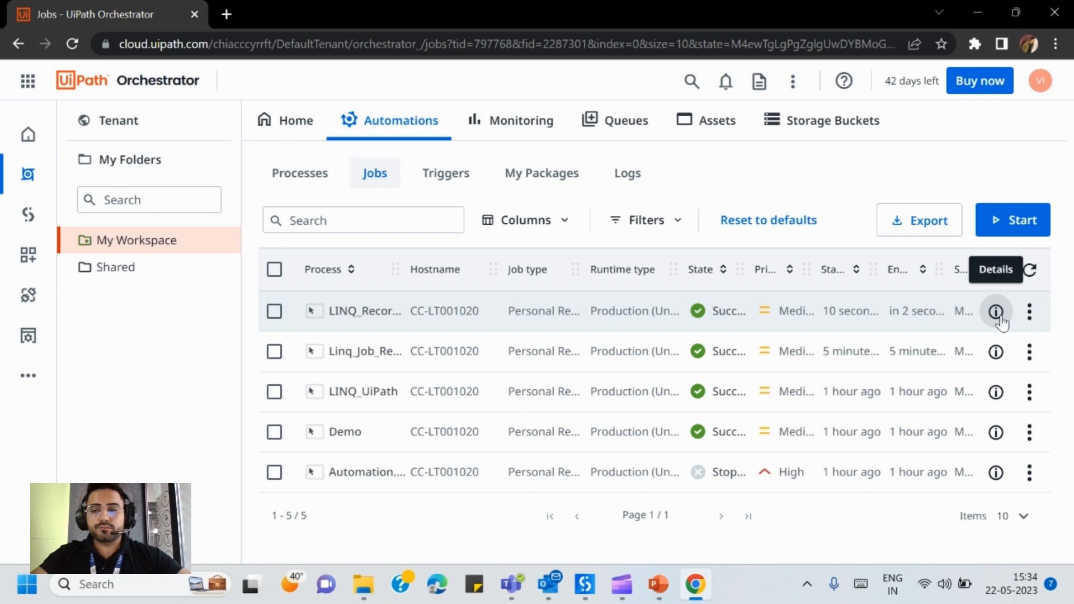
- View the video recording of the LINQ_UiPath job from its details and return to the job details
click(994, 394)
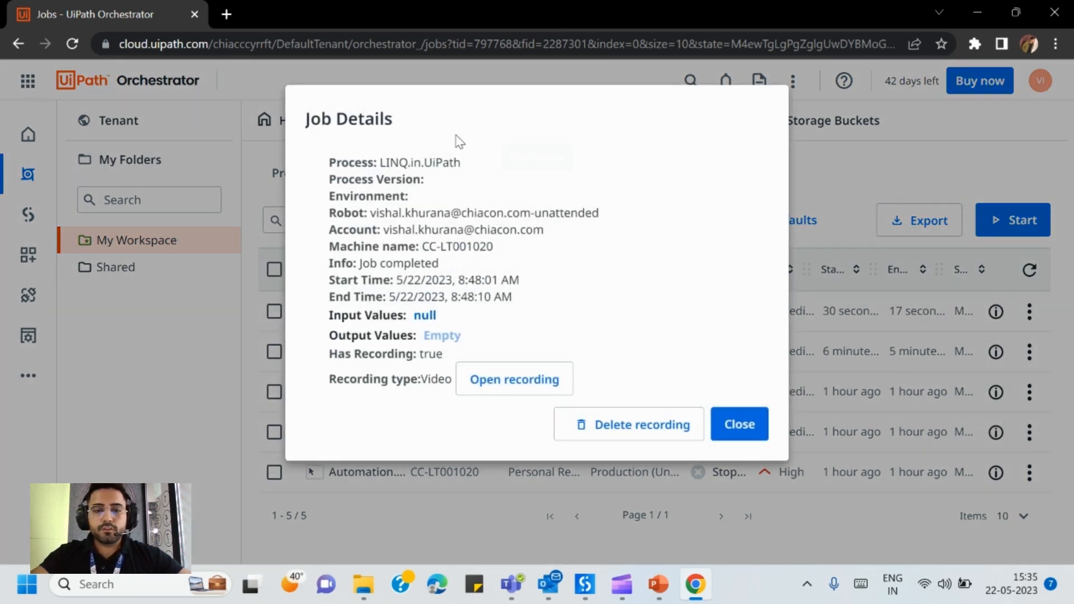
click(514, 379)
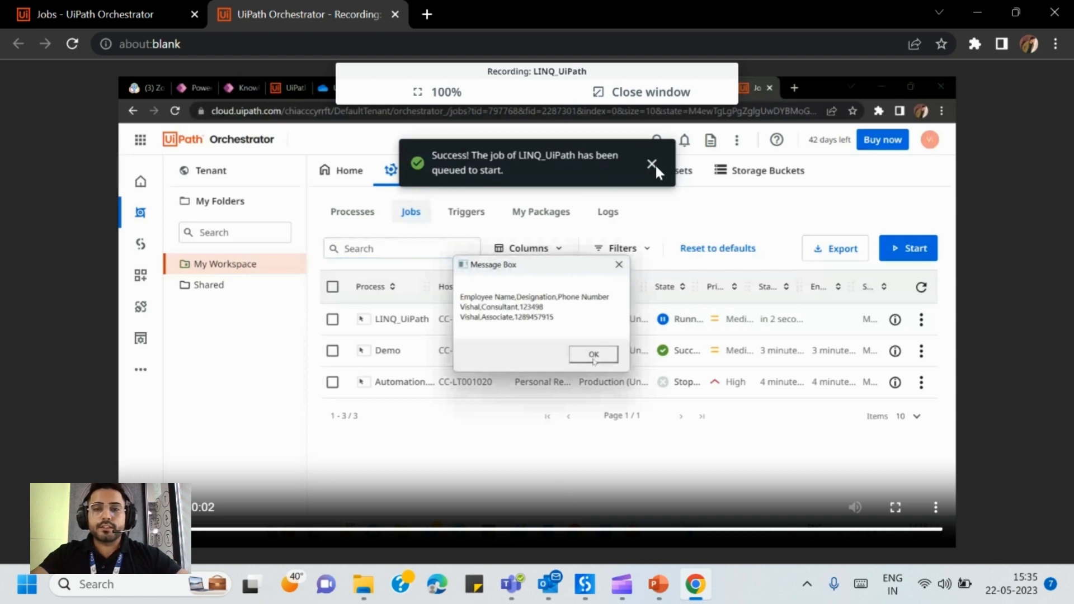
click(134, 15)
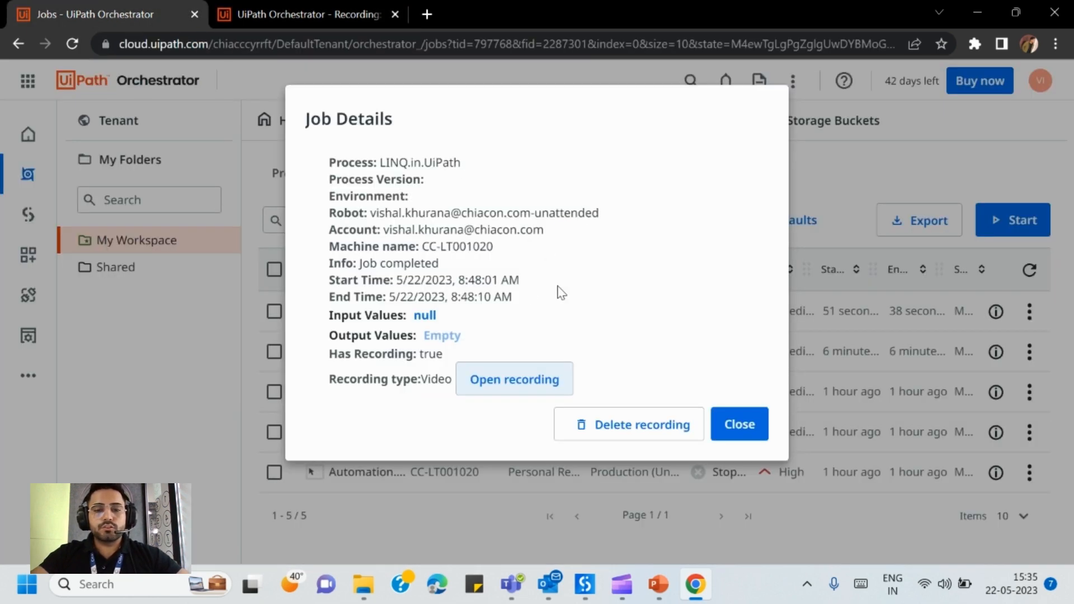
- Delete the LINQ_UiPath job's recording, confirm the deletion, and close the job details
click(633, 431)
click(668, 369)
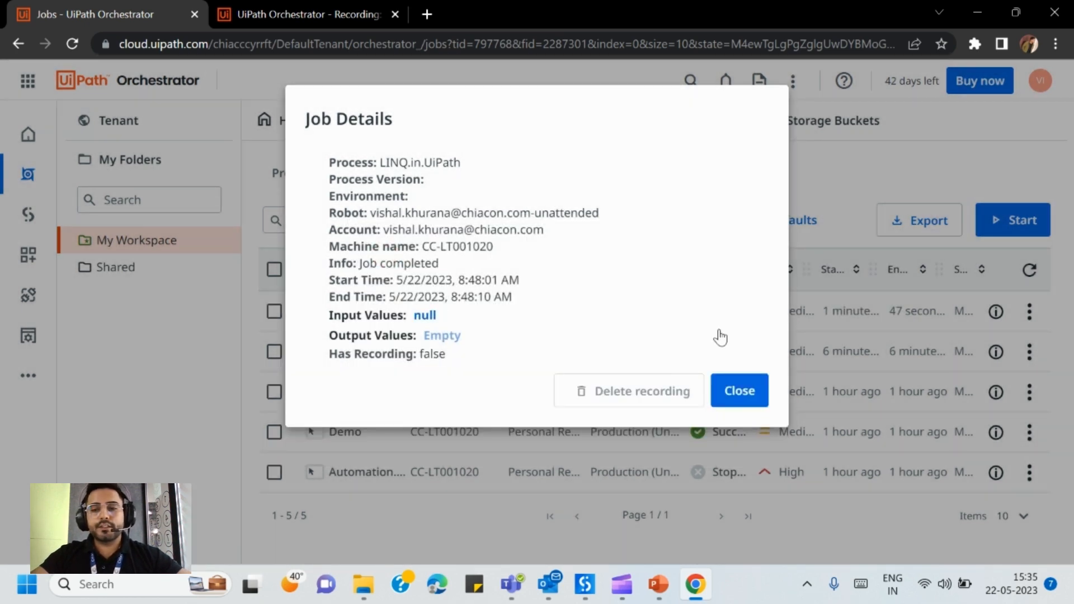
click(742, 389)
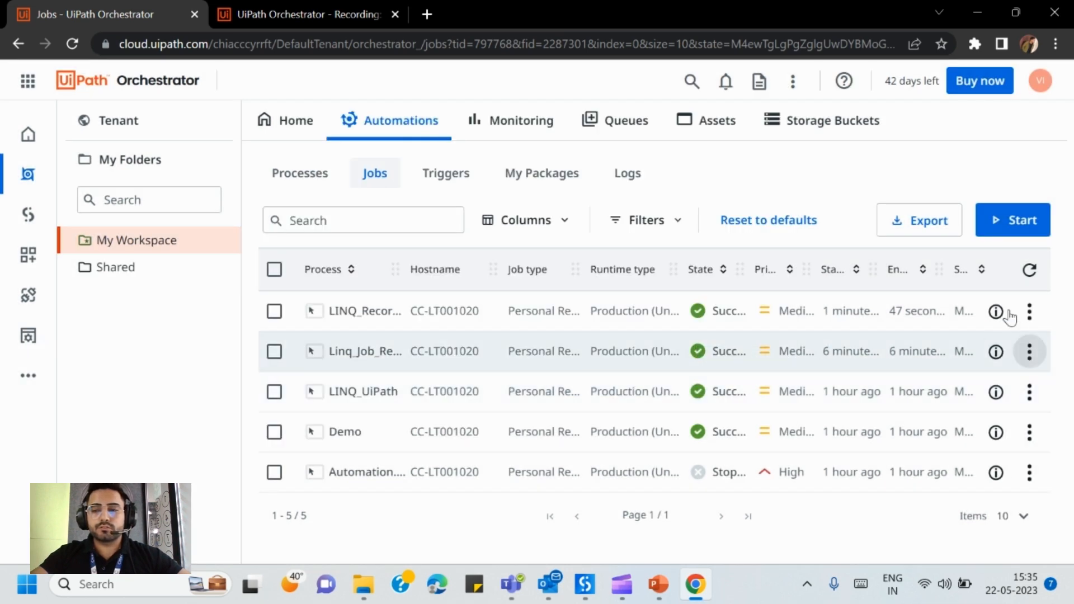
- Check the LINQ_Recording job's details for a recording, before and after reloading the jobs page
click(996, 311)
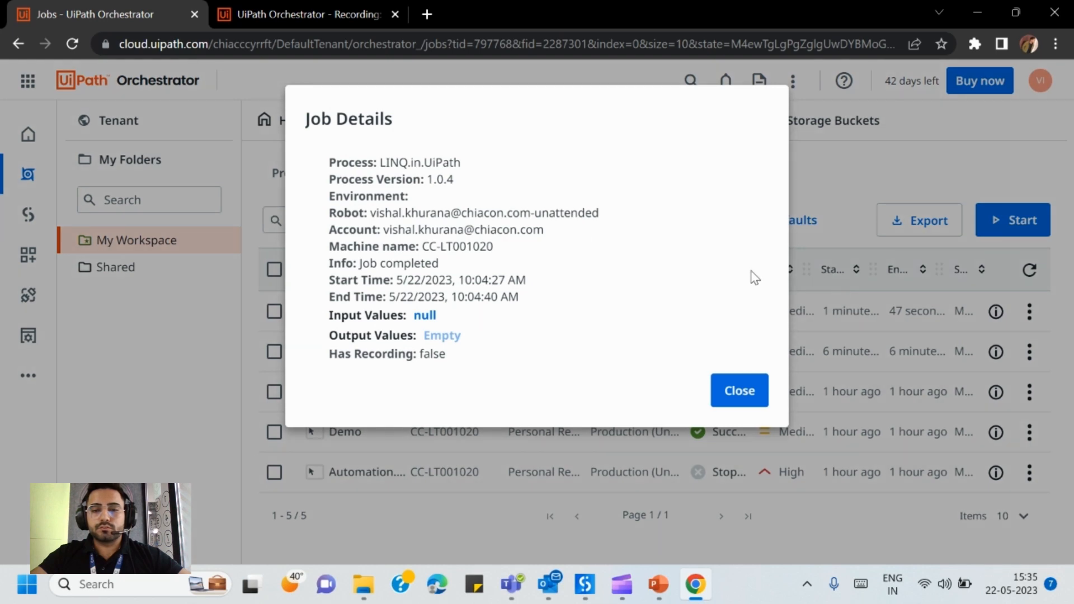
click(752, 391)
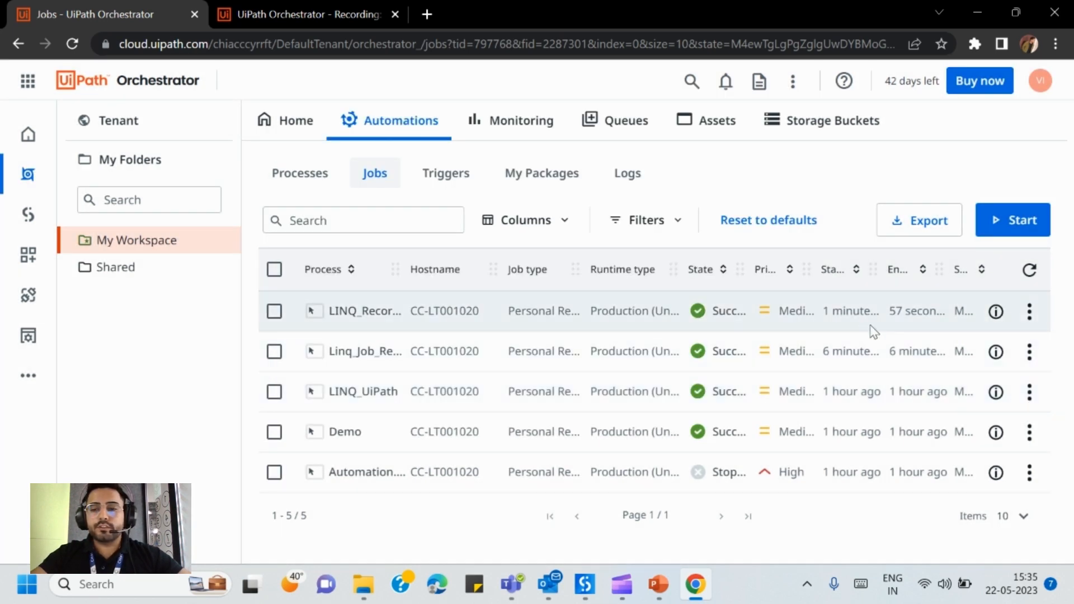
click(79, 43)
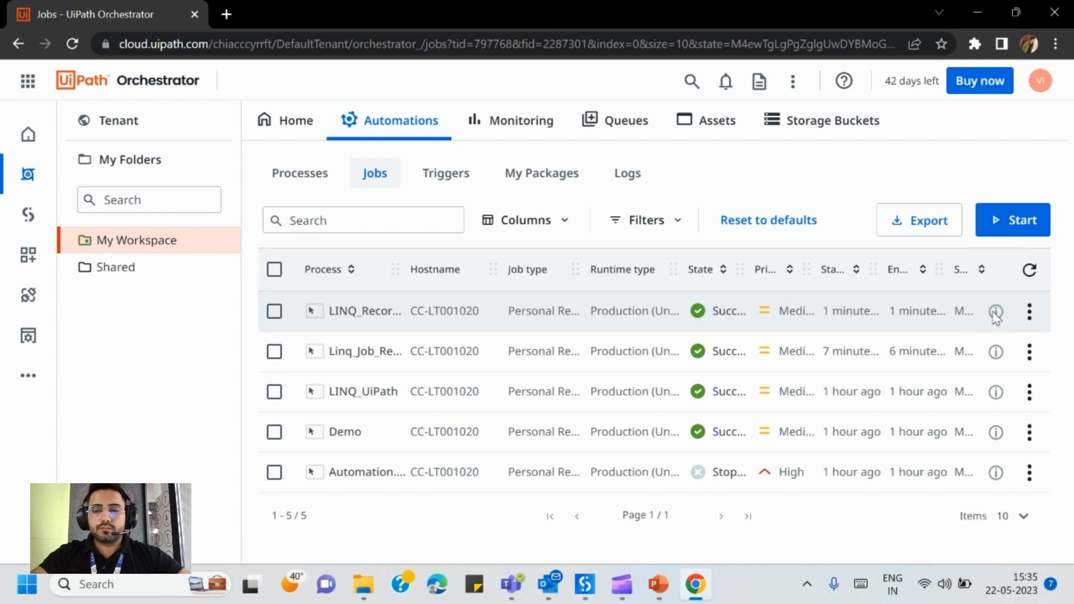
click(995, 312)
click(748, 390)
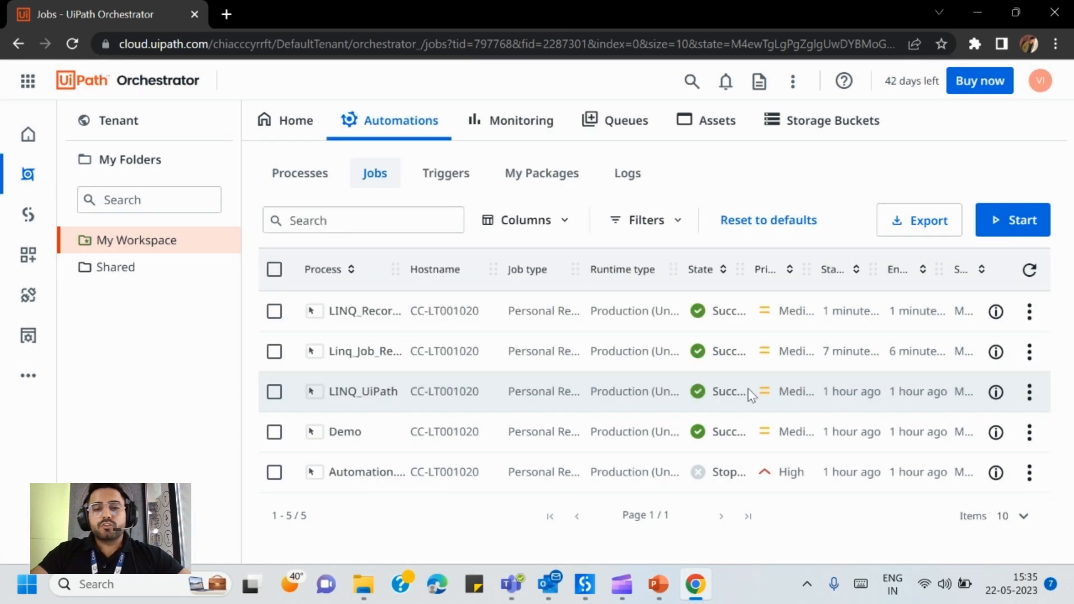